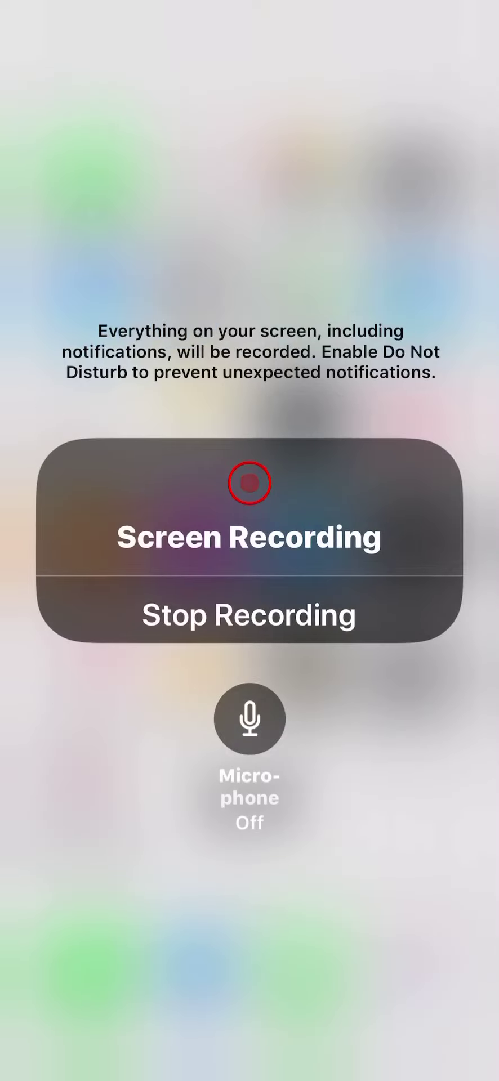
Start a microphone-on screen recording and dismiss Control Center to the home screen.
left_click(250, 719)
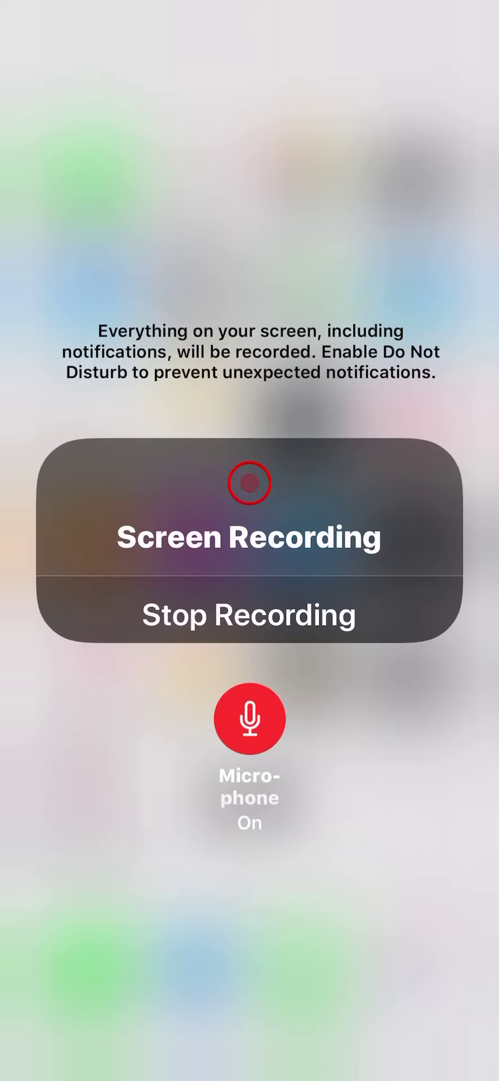
left_click(249, 169)
left_click(249, 929)
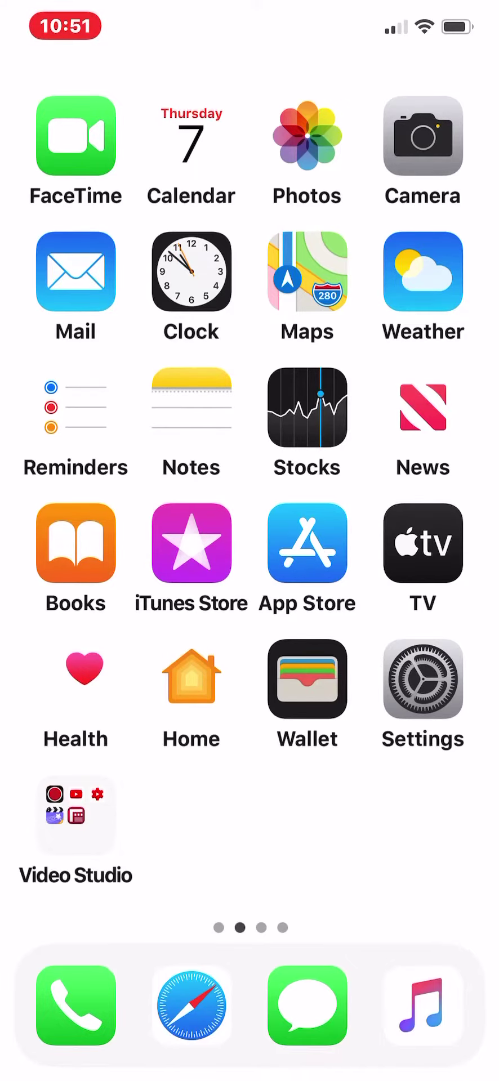
Flip to the widgets page, open Messages, and bring up the recent apps.
mouse_move(380, 541)
left_mouse_down()
mouse_move(84, 540)
mouse_move(423, 541)
mouse_move(84, 540)
left_mouse_up()
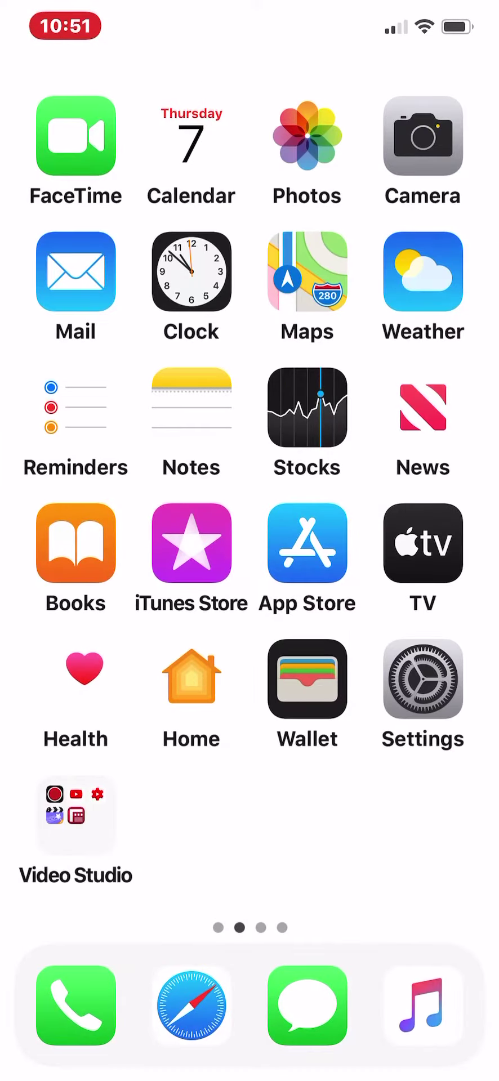
left_click(307, 1005)
left_click_drag(249, 1069, 249, 591)
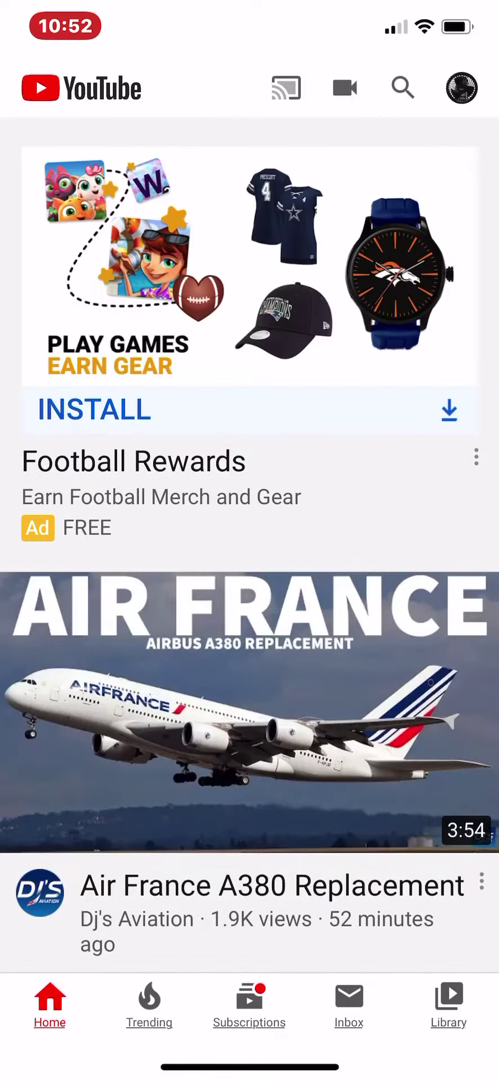
View the YouTube inbox, then read the latest Messages conversation and return to the list.
left_click(348, 1004)
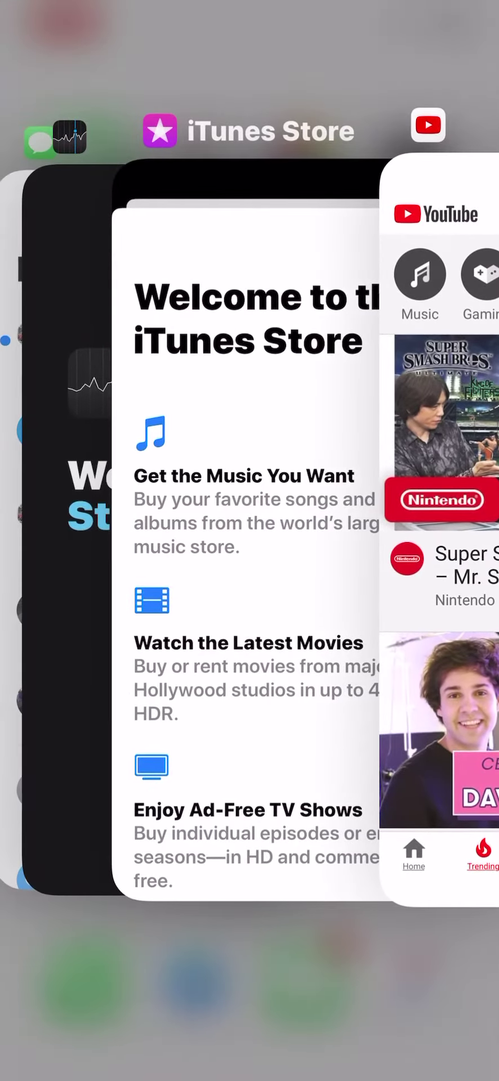
left_click(249, 971)
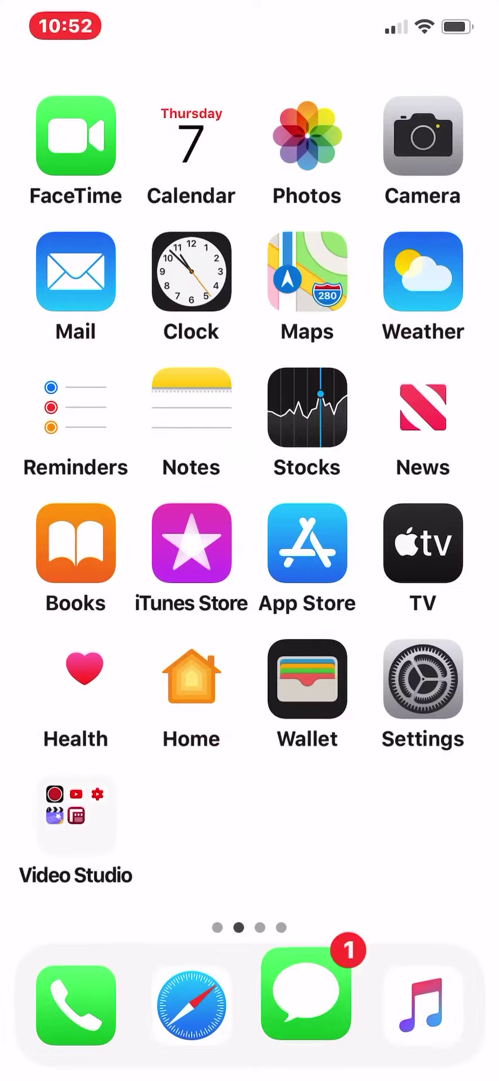
left_click(315, 1032)
left_click(250, 781)
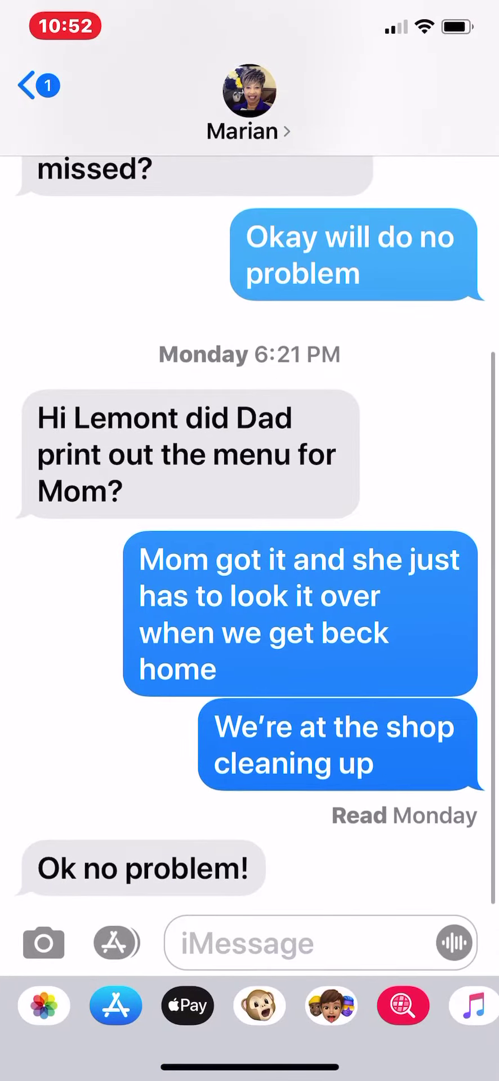
left_click_drag(5, 541, 220, 540)
Open Photos from the recent apps, then dismiss the switcher to the home screen.
left_click_drag(249, 1069, 249, 591)
left_click_drag(126, 541, 422, 541)
left_click(169, 507)
left_click_drag(249, 1068, 250, 591)
left_click(50, 540)
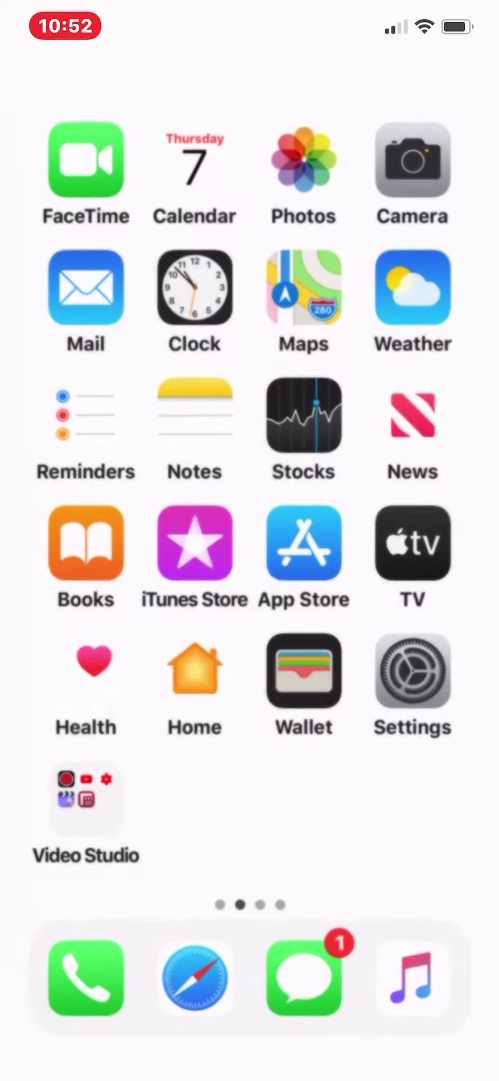
Swipe through the recent apps to the YouTube card and resume YouTube full screen.
left_click_drag(249, 1068, 250, 591)
left_click_drag(127, 540, 423, 540)
left_click(245, 507)
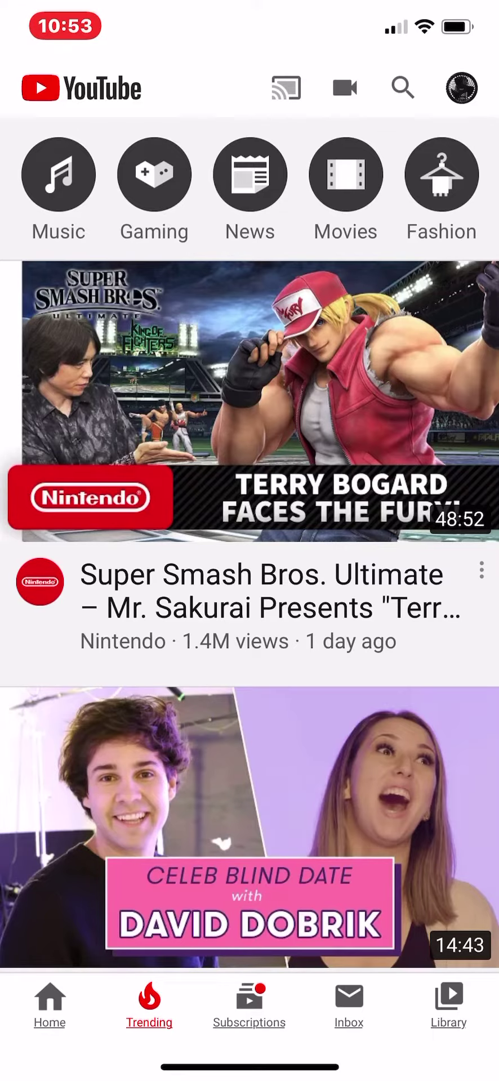
Shrink YouTube into the recent apps, flip through the cards, and return home.
left_click_drag(250, 1066, 249, 760)
left_click_drag(126, 507, 422, 507)
left_click_drag(127, 507, 423, 507)
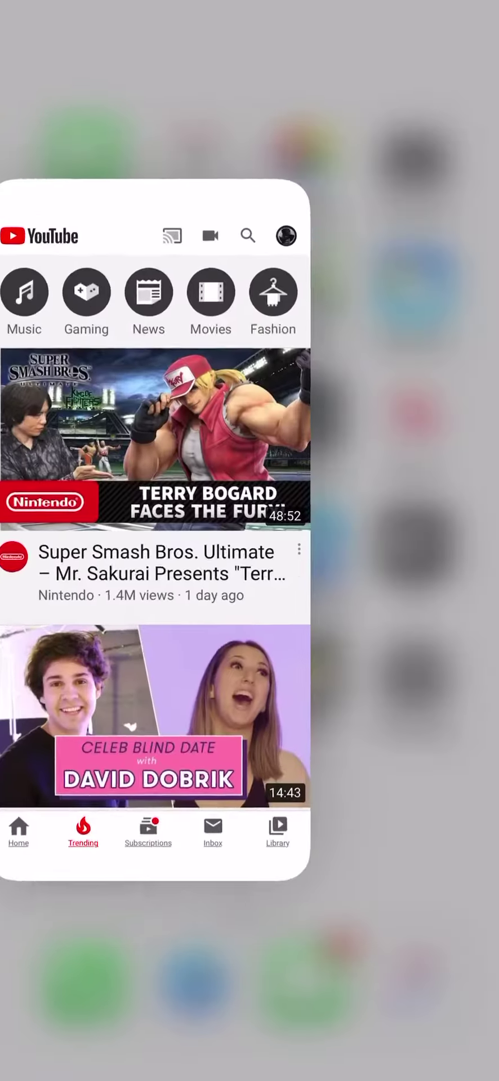
left_click_drag(127, 506, 423, 507)
left_click(250, 971)
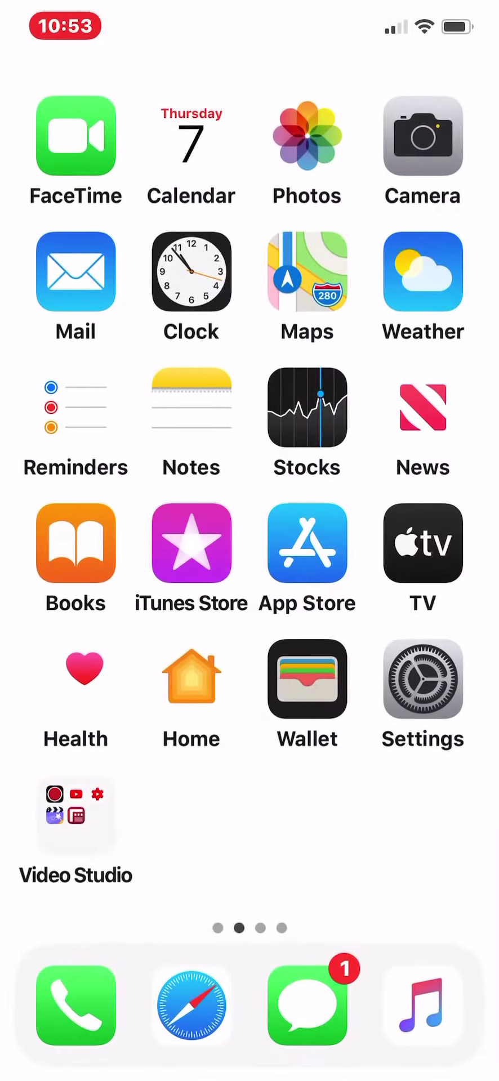
Open the App Store, go back to the home screen, then open Camera.
left_click(305, 557)
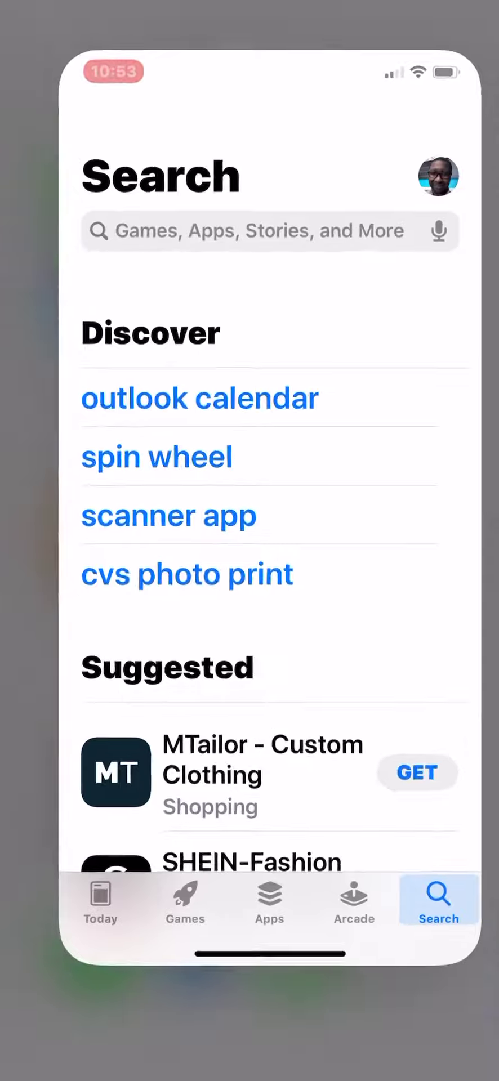
left_click_drag(249, 1043, 249, 591)
left_click(249, 337)
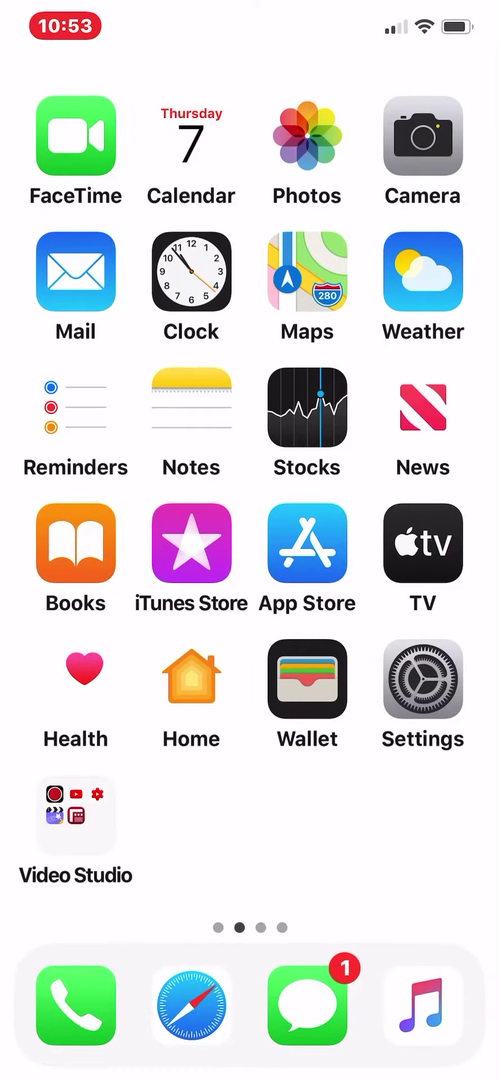
left_click(422, 136)
left_click_drag(249, 1059, 250, 591)
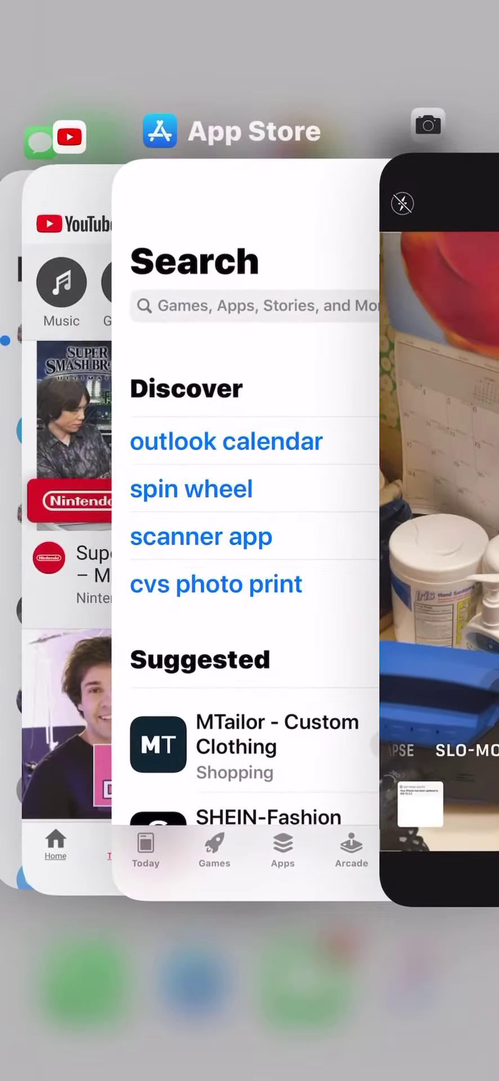
mouse_move(85, 541)
left_mouse_down()
mouse_move(423, 540)
mouse_move(84, 540)
mouse_move(380, 541)
left_mouse_up()
Close YouTube, iTunes Store and one more app, then show the widgets page.
left_click_drag(169, 591, 169, 168)
left_click_drag(254, 592, 254, 169)
left_click(423, 929)
mouse_move(84, 540)
left_mouse_down()
mouse_move(423, 540)
mouse_move(85, 540)
left_mouse_up()
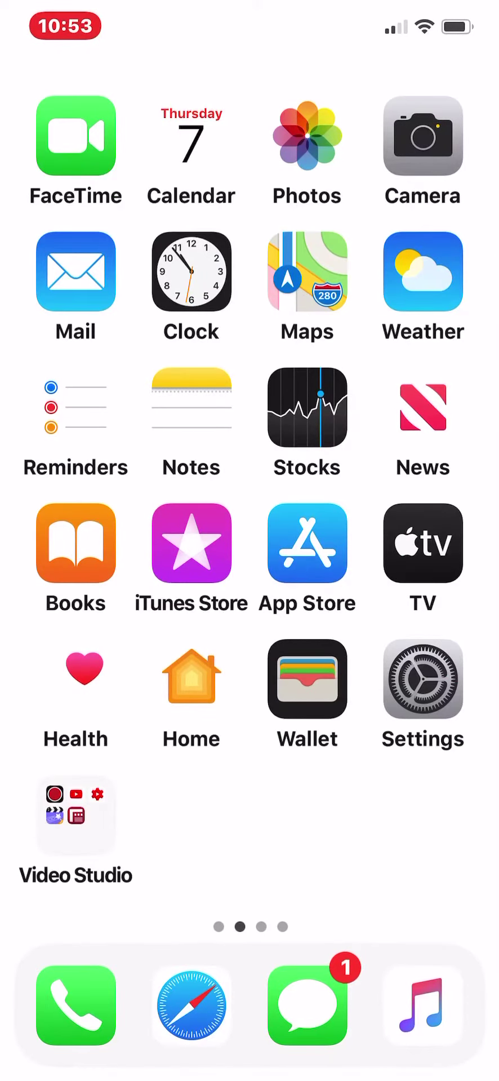